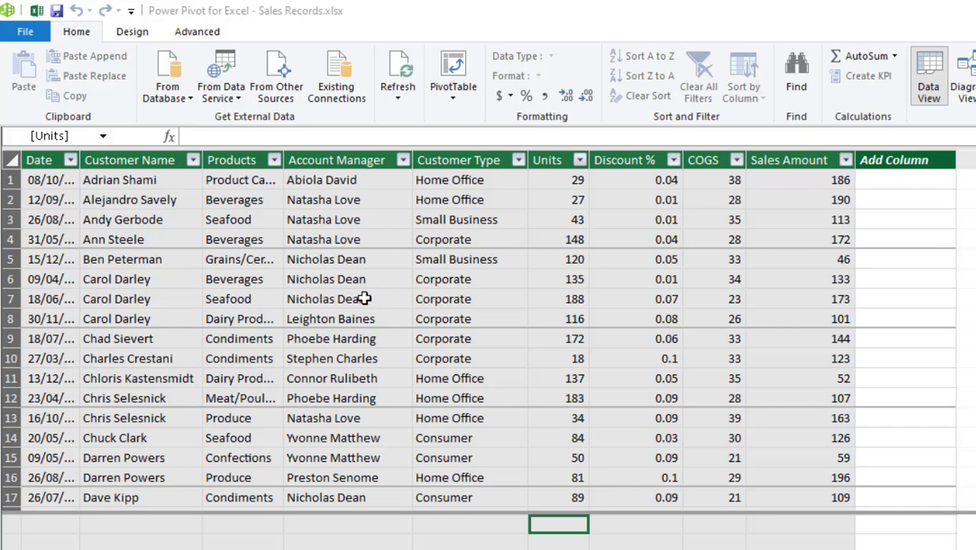
Step: Check the Units column's sort and filter options, then close them without applying a filter
{"action": "left_click", "coordinate": [580, 163]}
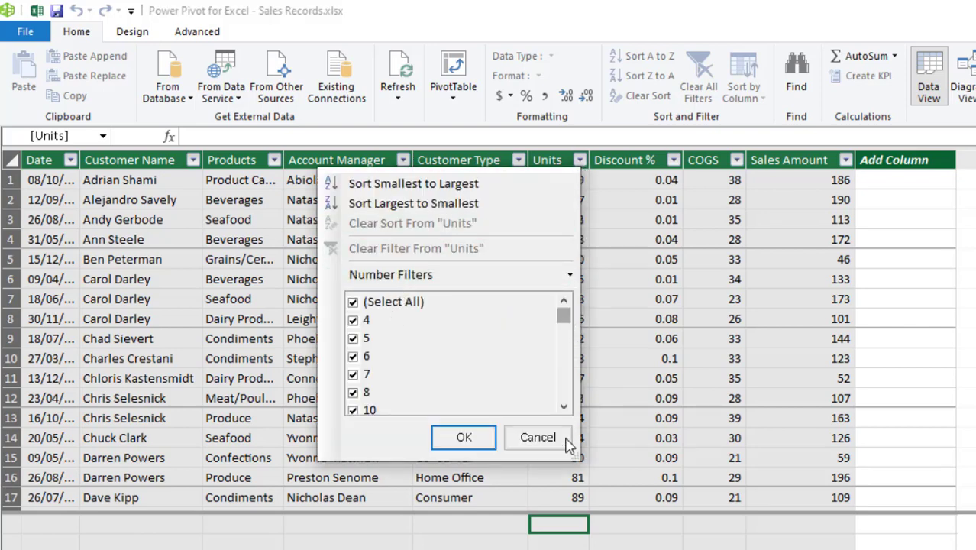
{"action": "left_click_drag", "start_coordinate": [563, 317], "coordinate": [568, 409]}
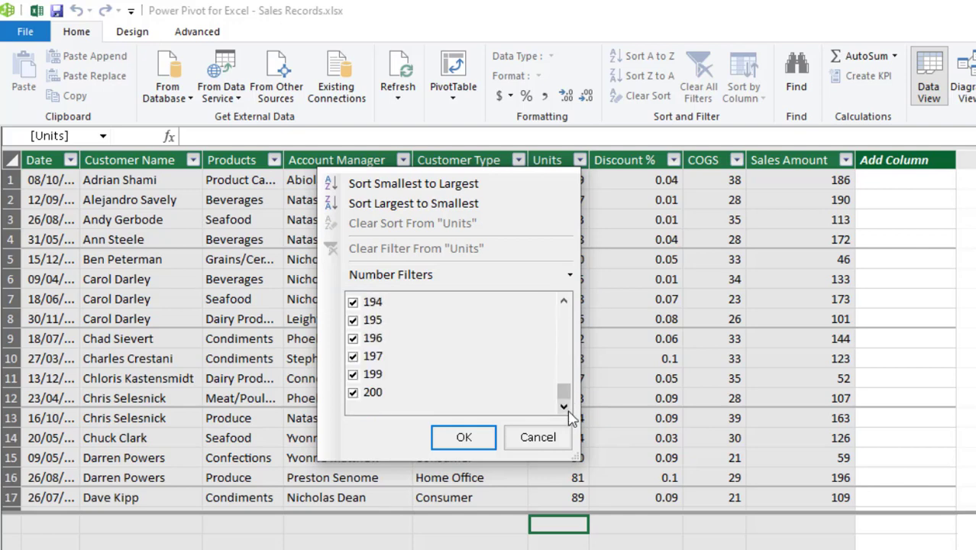
{"action": "left_click", "coordinate": [914, 177]}
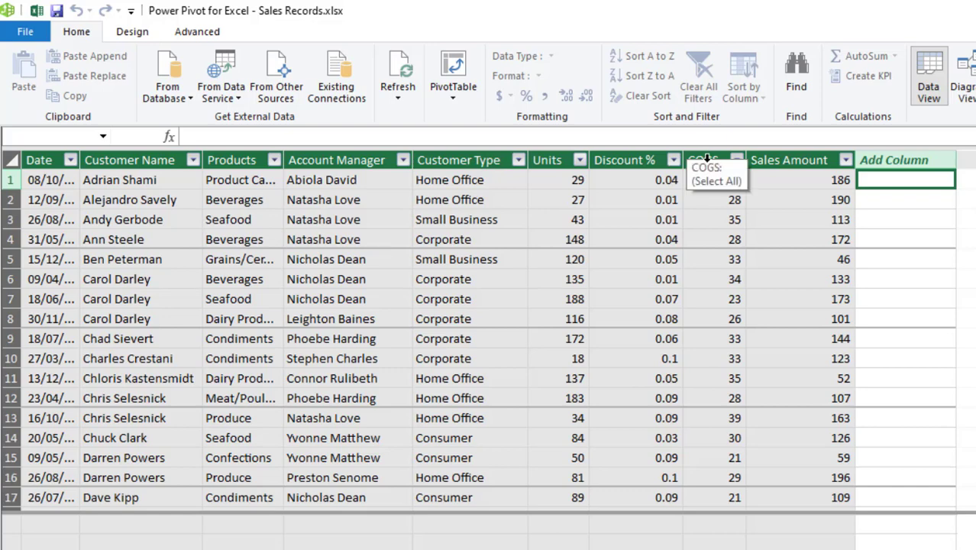
Step: Name the new column 'Customer Category', correcting the typo, and begin its formula
{"action": "left_click", "coordinate": [911, 160]}
{"action": "double_click", "coordinate": [911, 160]}
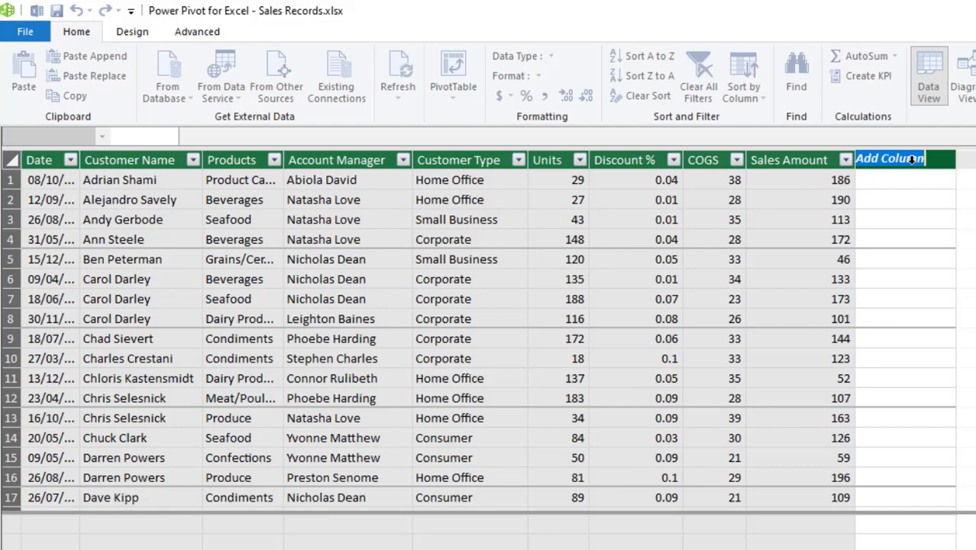
{"action": "type", "text": "Cistomer Category"}
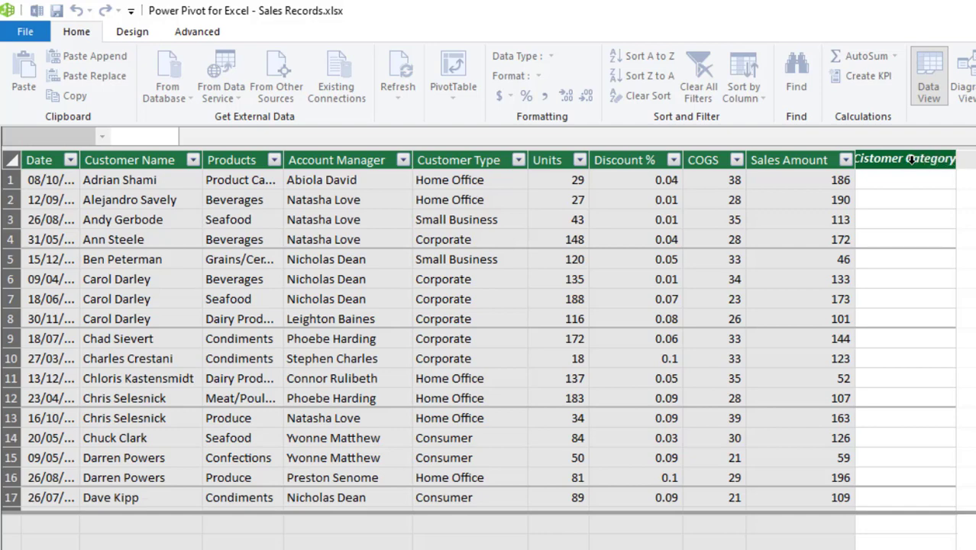
{"action": "key", "text": "Return"}
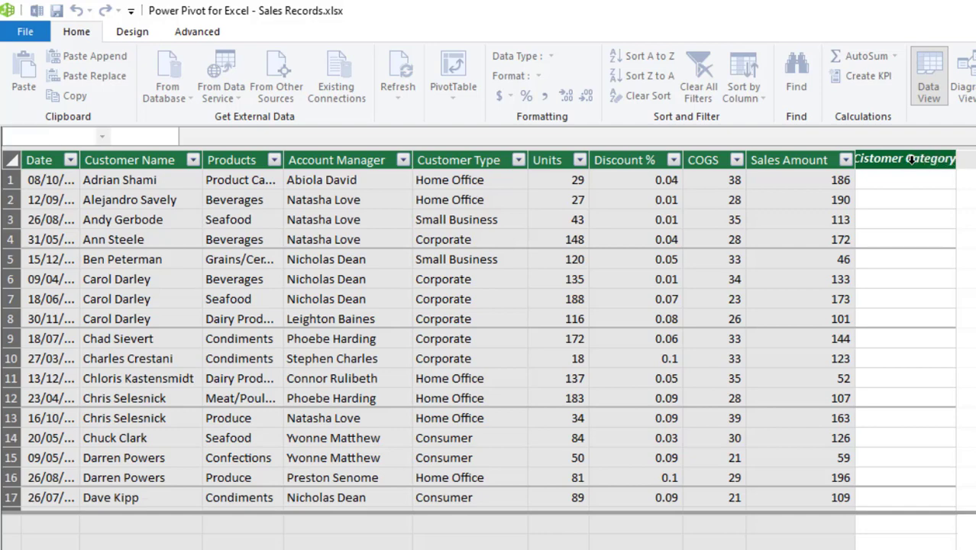
{"action": "left_click", "coordinate": [911, 159]}
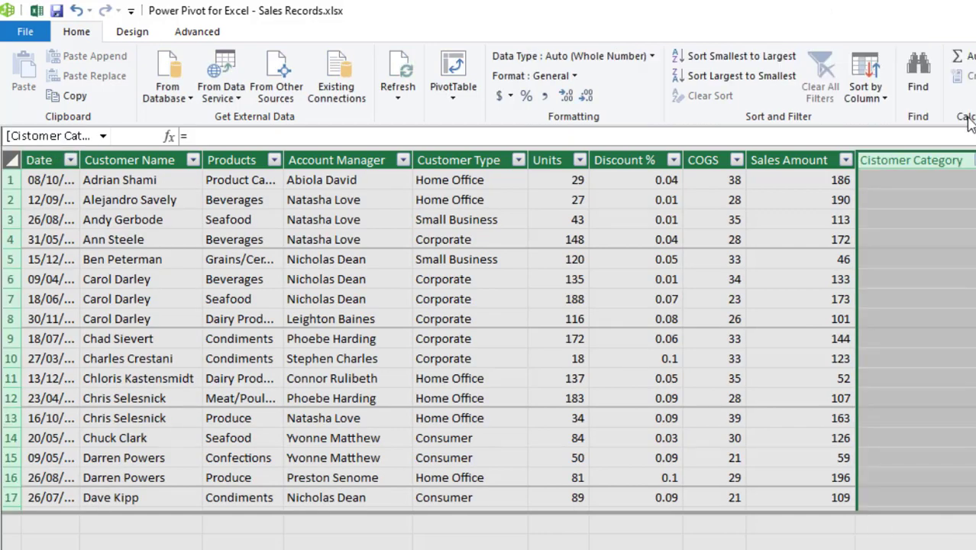
{"action": "double_click", "coordinate": [871, 159]}
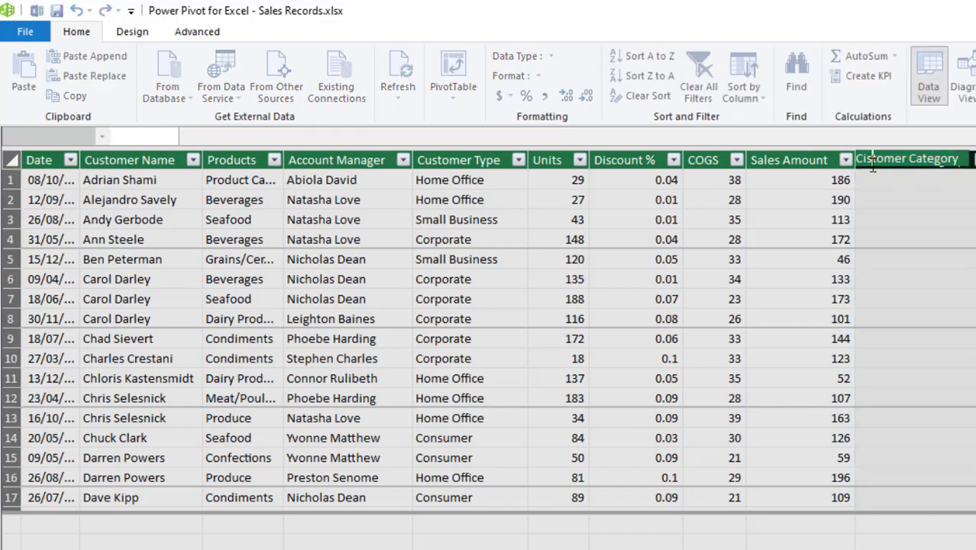
{"action": "key", "text": "BackSpace"}
{"action": "type", "text": "u"}
{"action": "key", "text": "Return"}
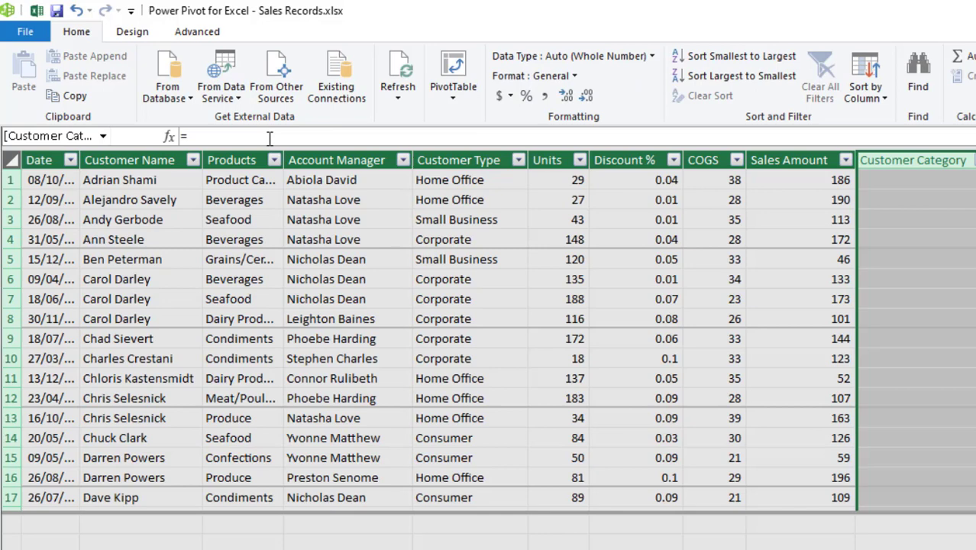
{"action": "left_click", "coordinate": [240, 135]}
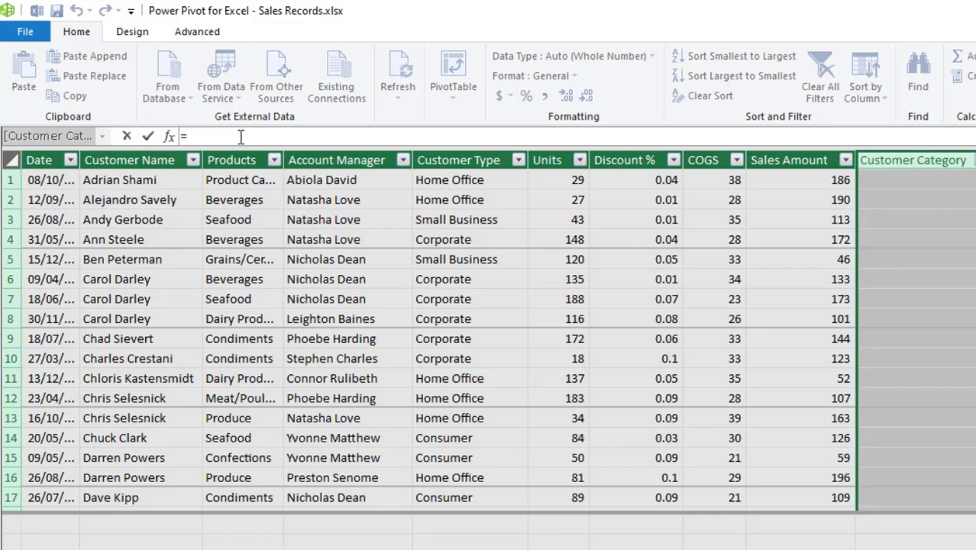
Step: Start the formula as =IF(Sales2019Data[Units]<=50,"Bronze",IF( with a nested IF
{"action": "type", "text": "if"}
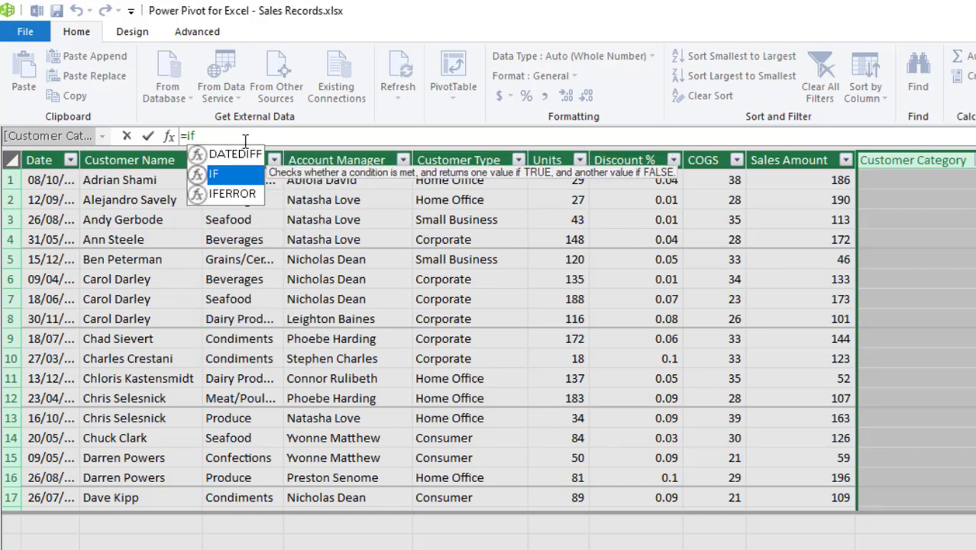
{"action": "key", "text": "Tab"}
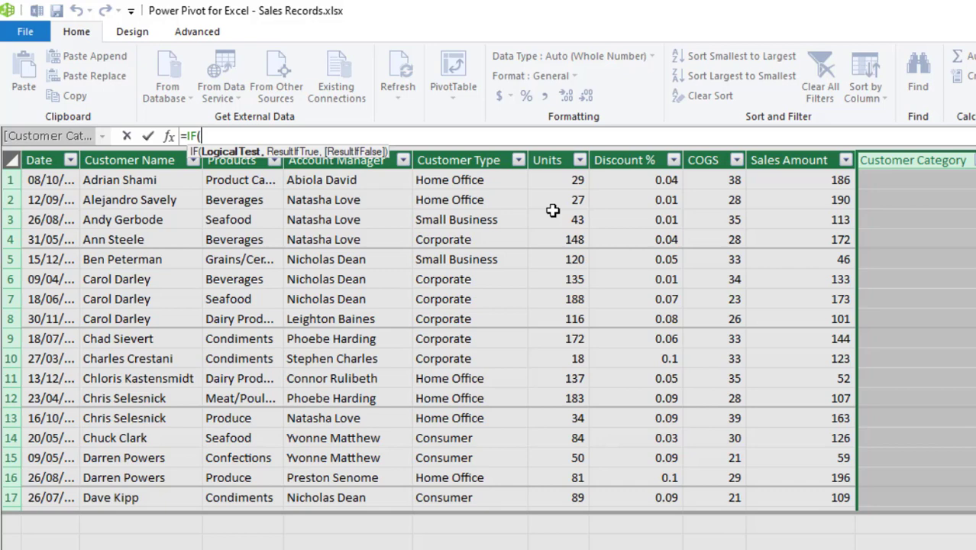
{"action": "left_click", "coordinate": [547, 157]}
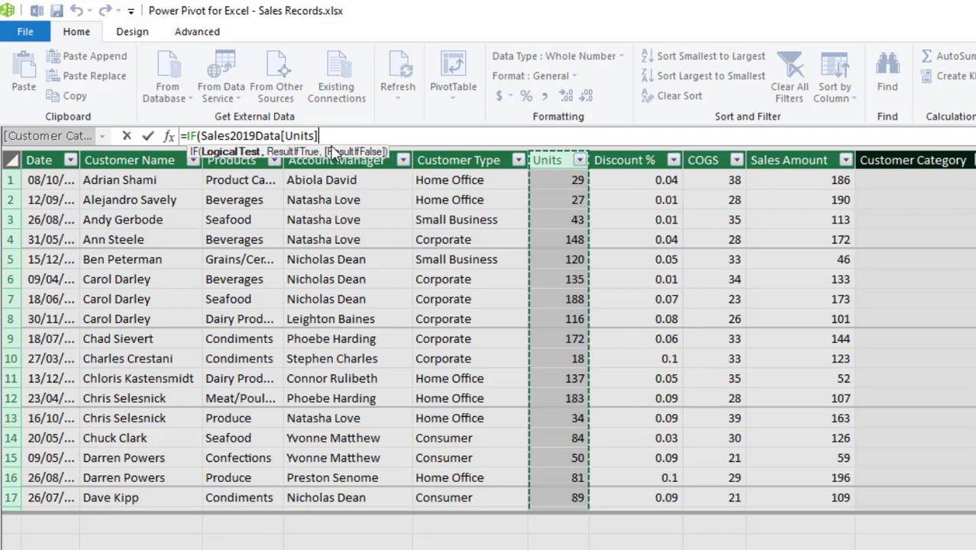
{"action": "type", "text": "<=50,\""}
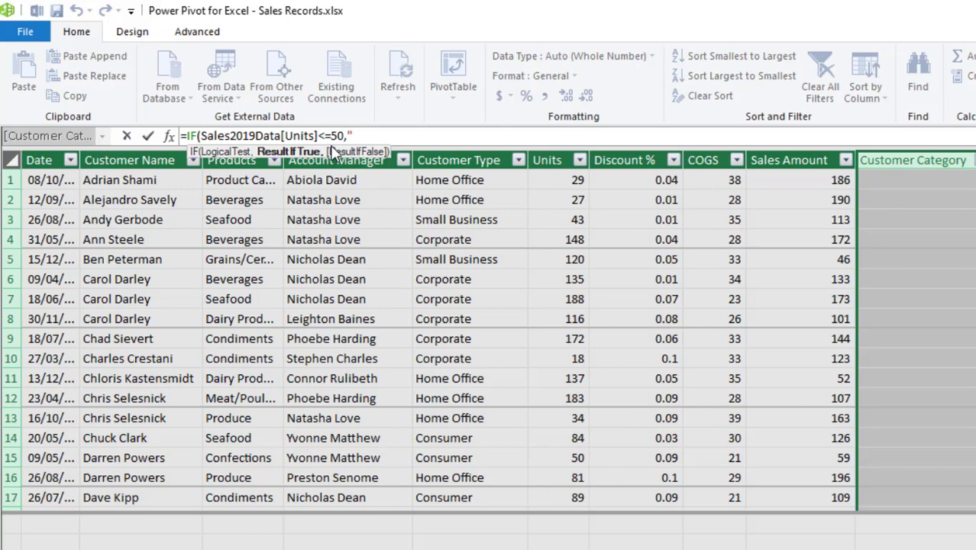
{"action": "type", "text": "Bronze\","}
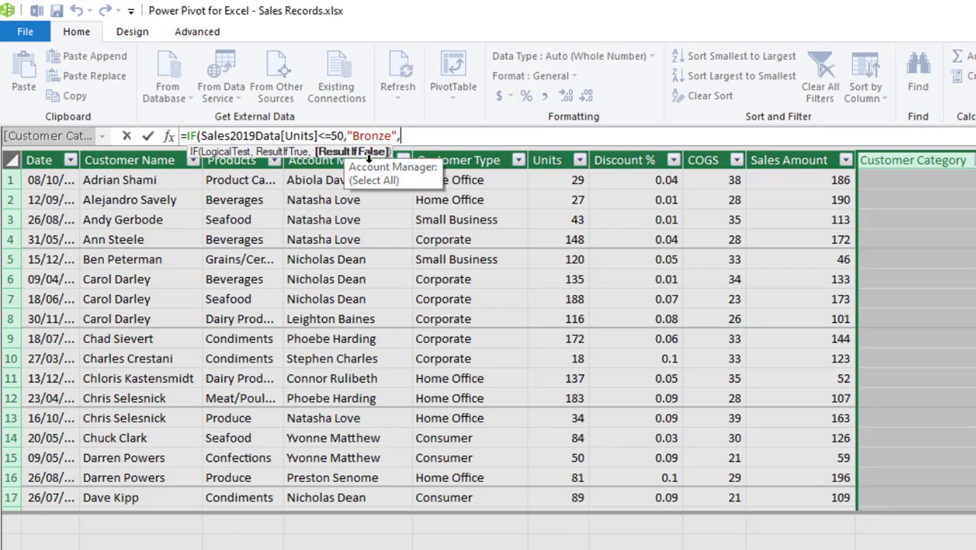
{"action": "type", "text": "IF("}
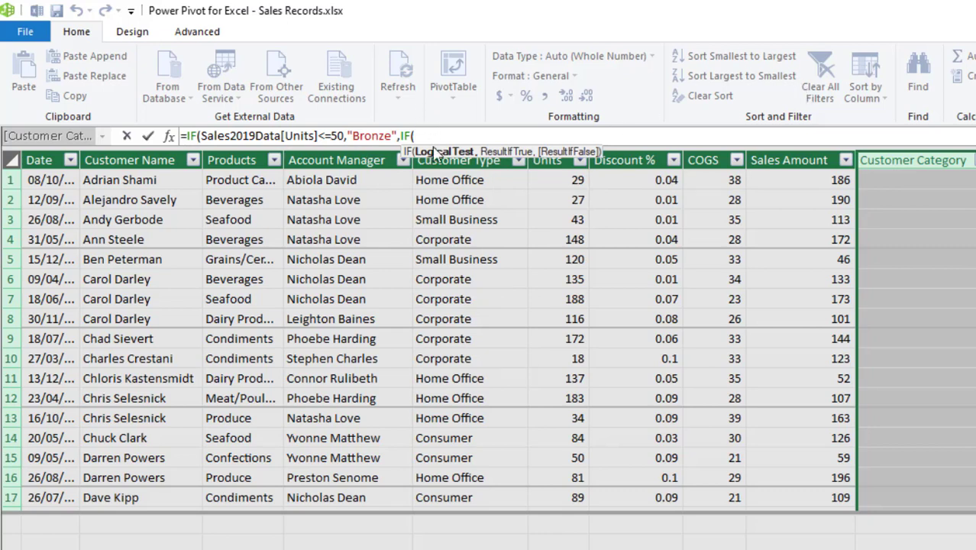
Step: Add the nested condition Sales2019Data[Units]<=100 returning "Silver", then begin another IF
{"action": "type", "text": "uni"}
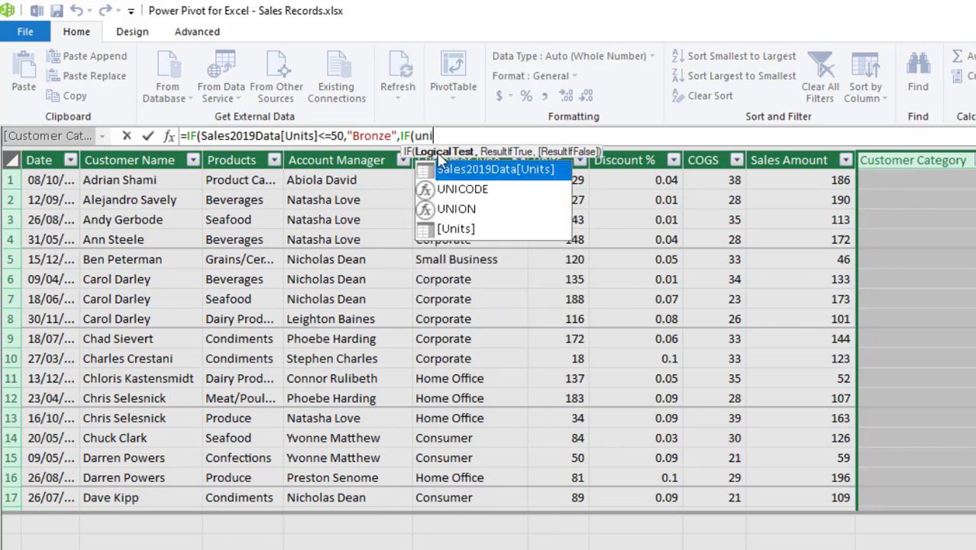
{"action": "key", "text": "Tab"}
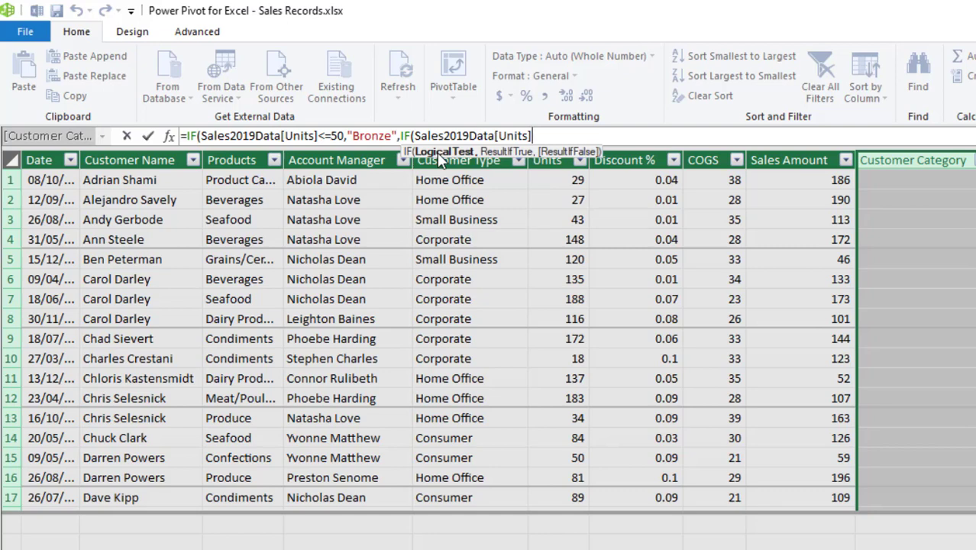
{"action": "type", "text": "<=1"}
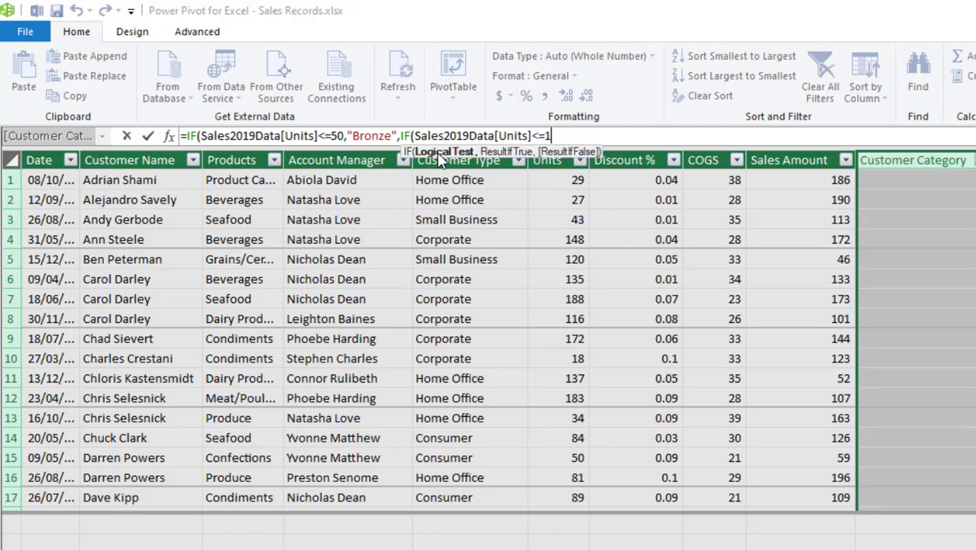
{"action": "type", "text": "00,"}
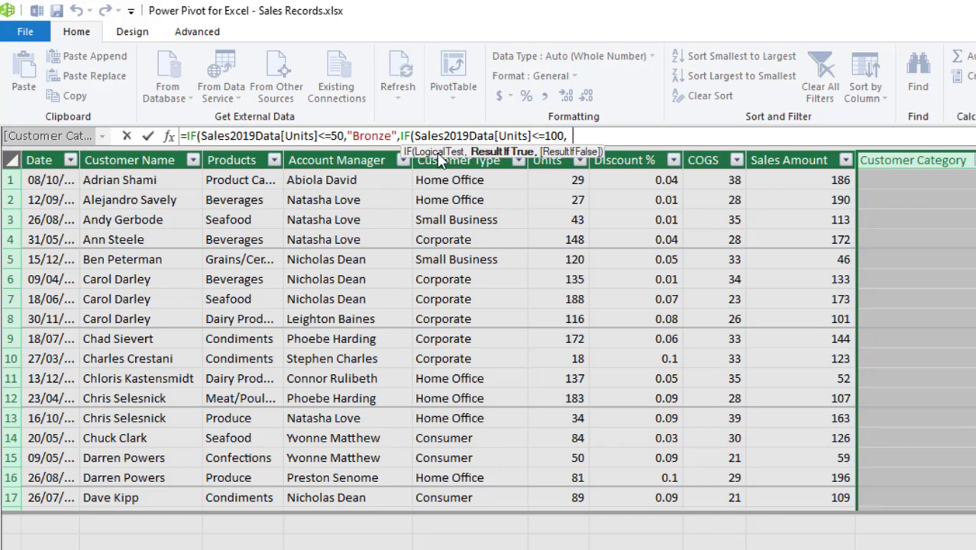
{"action": "type", "text": " Silver\","}
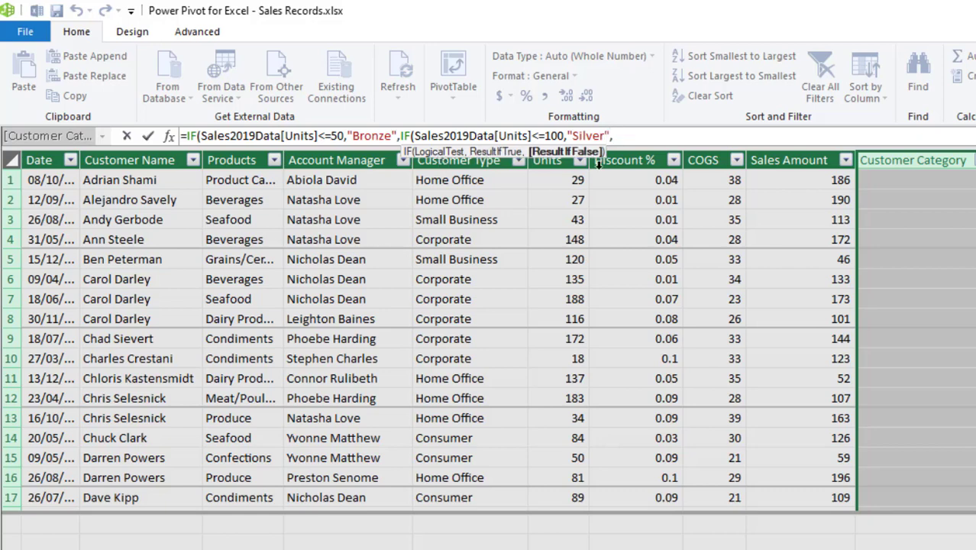
{"action": "type", "text": "if"}
Step: Finish with Sales2019Data[Units]<=150 returning "Gold", otherwise "Platinum", close the parentheses, and commit
{"action": "key", "text": "Tab"}
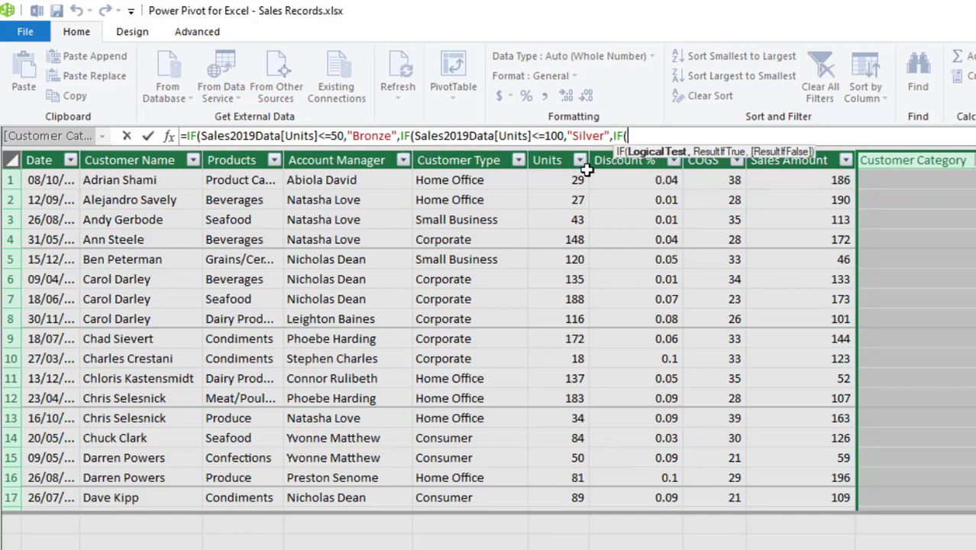
{"action": "type", "text": "unit"}
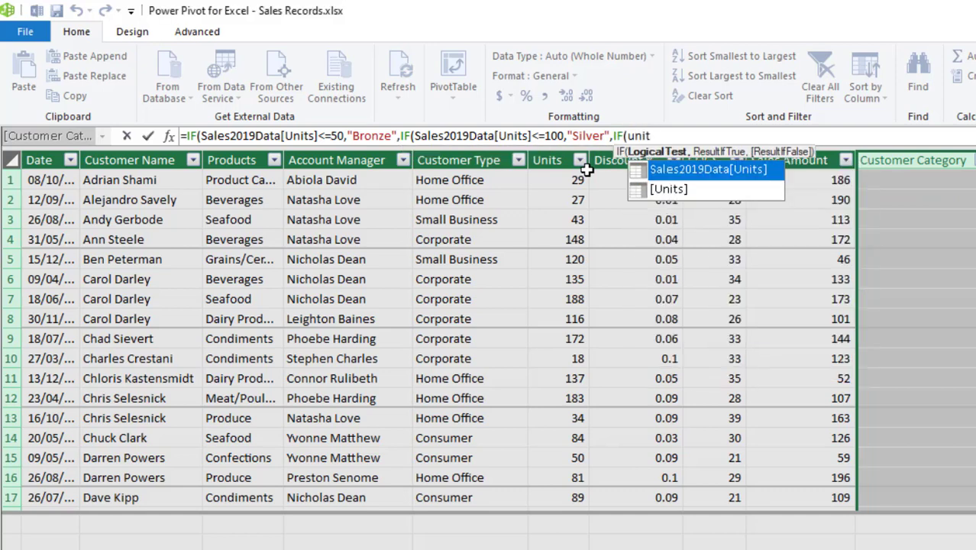
{"action": "key", "text": "Tab"}
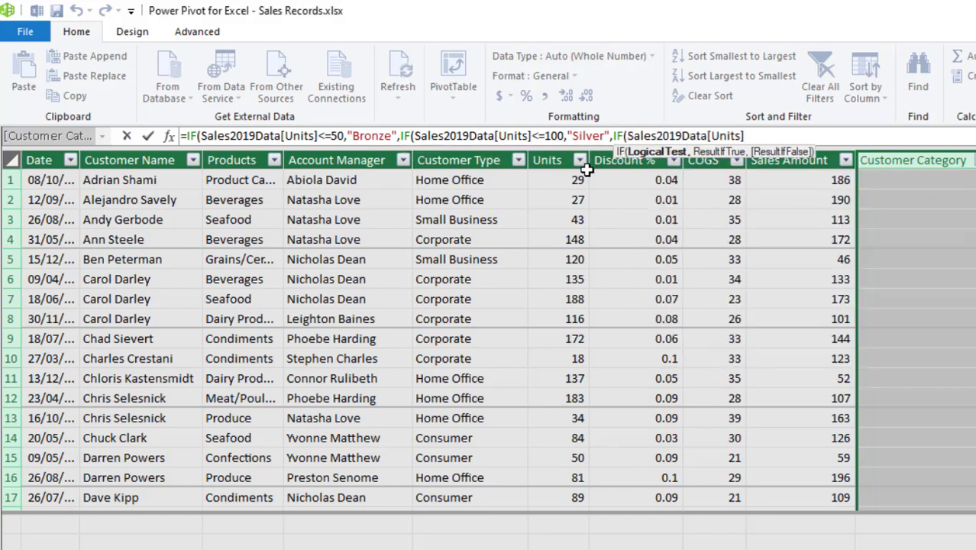
{"action": "type", "text": "<=150 ,\""}
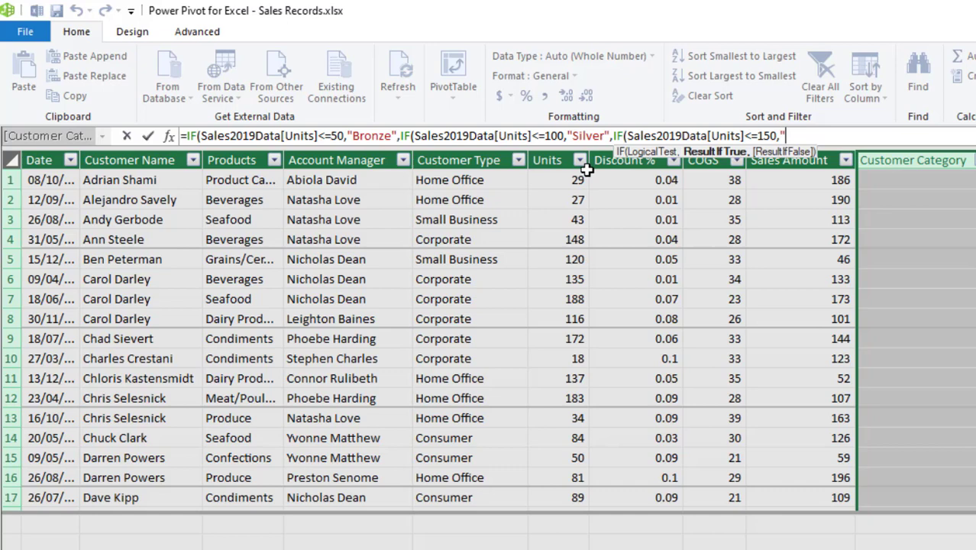
{"action": "type", "text": "Gold\","}
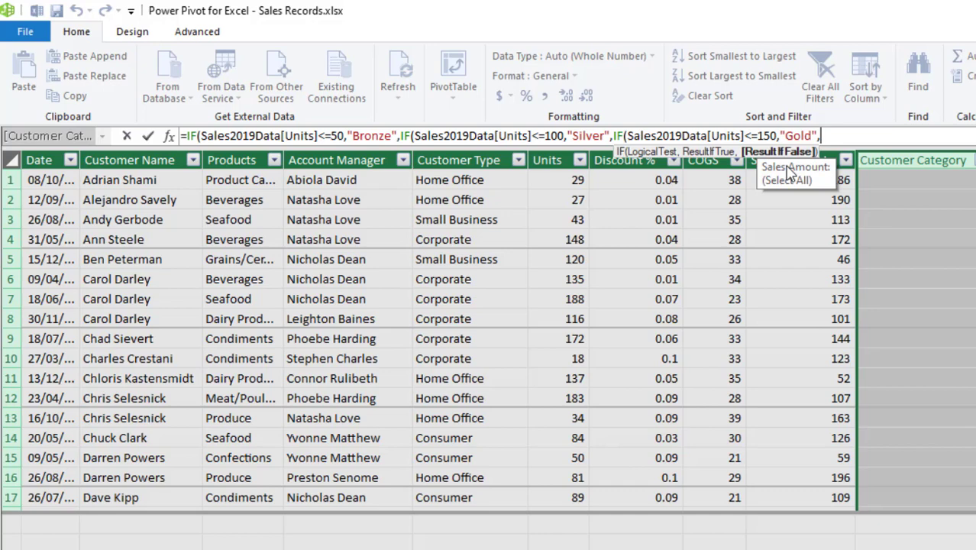
{"action": "type", "text": "\"Platinum\""}
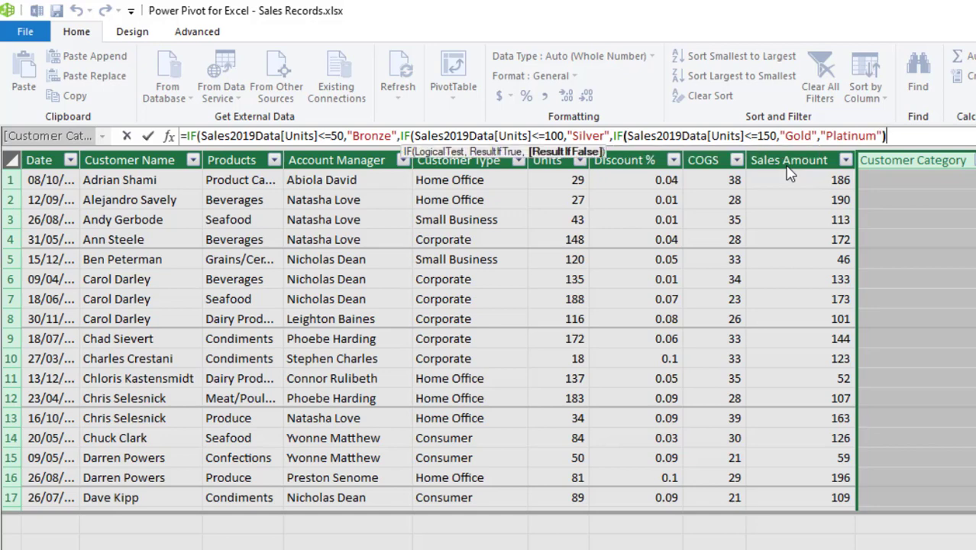
{"action": "type", "text": "))"}
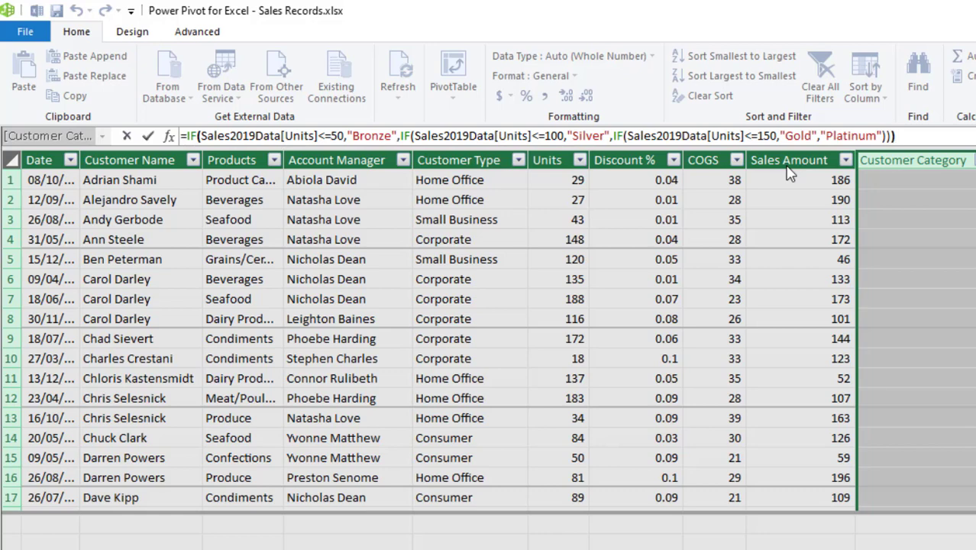
{"action": "key", "text": "Return"}
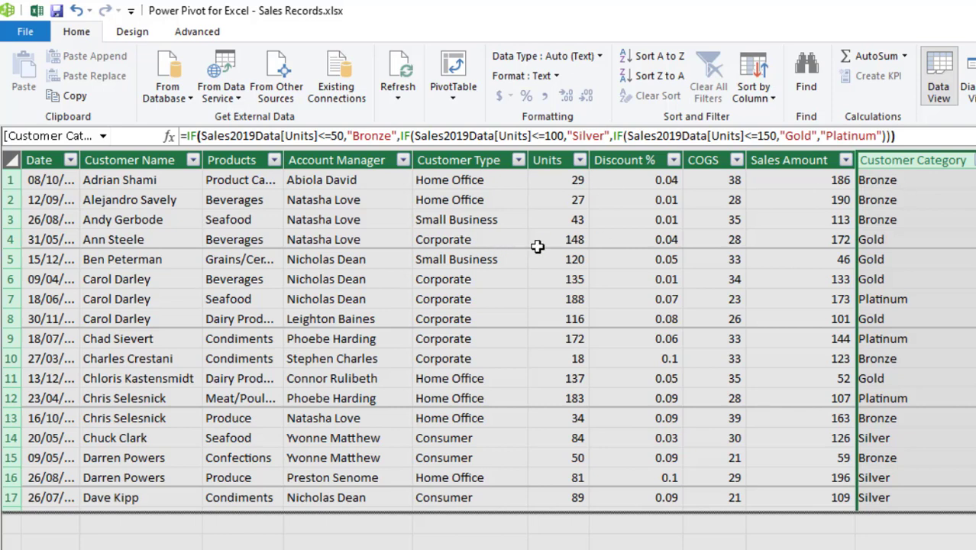
{"action": "left_click", "coordinate": [555, 243]}
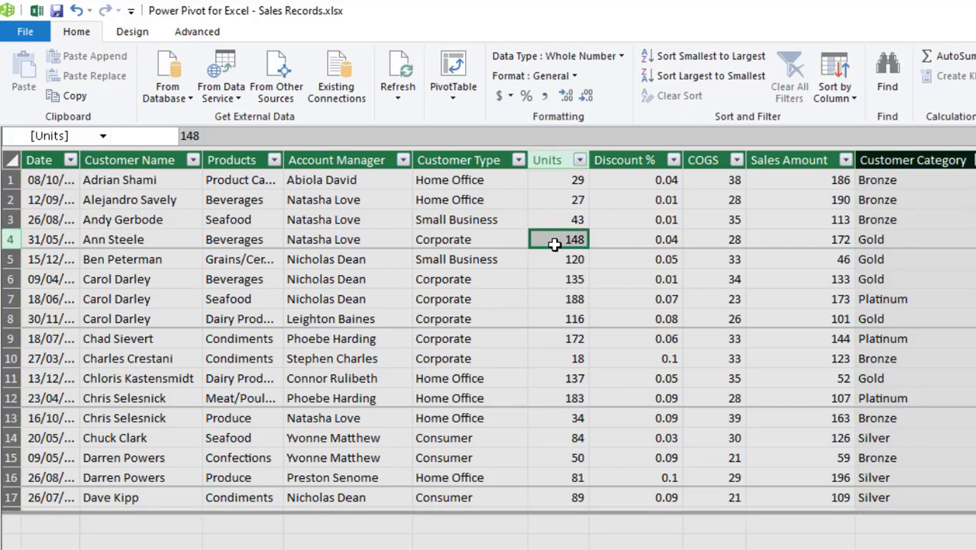
{"action": "left_click", "coordinate": [918, 239]}
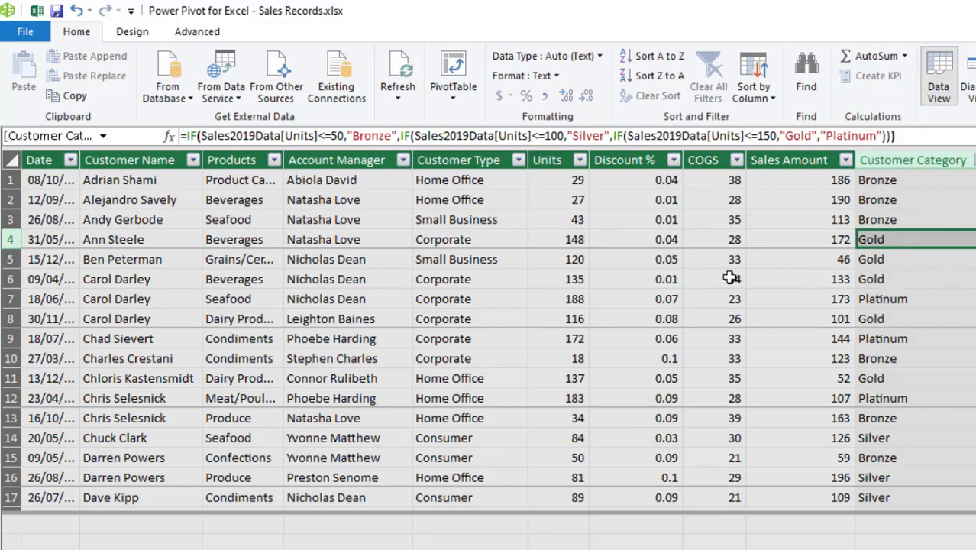
{"action": "left_click", "coordinate": [537, 305]}
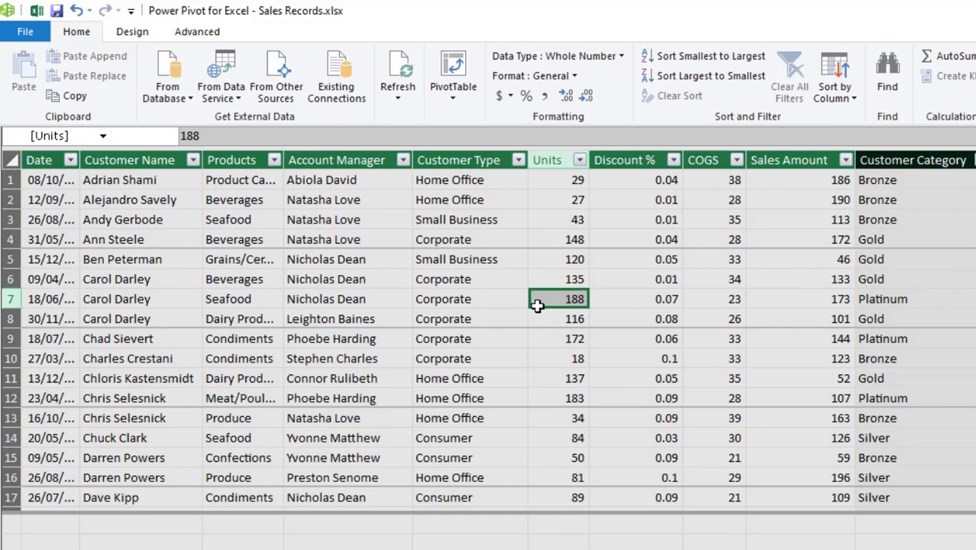
{"action": "left_click", "coordinate": [918, 298]}
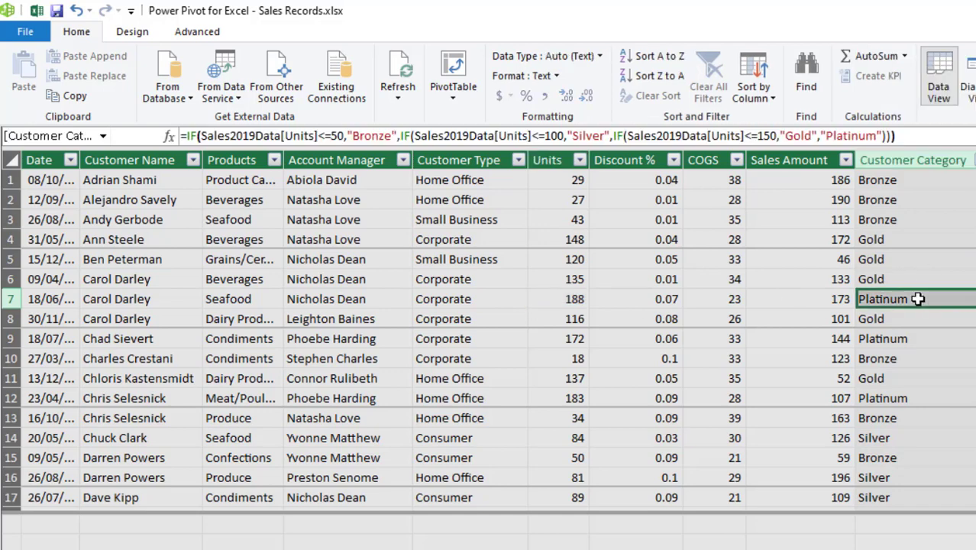
{"action": "left_click", "coordinate": [549, 441]}
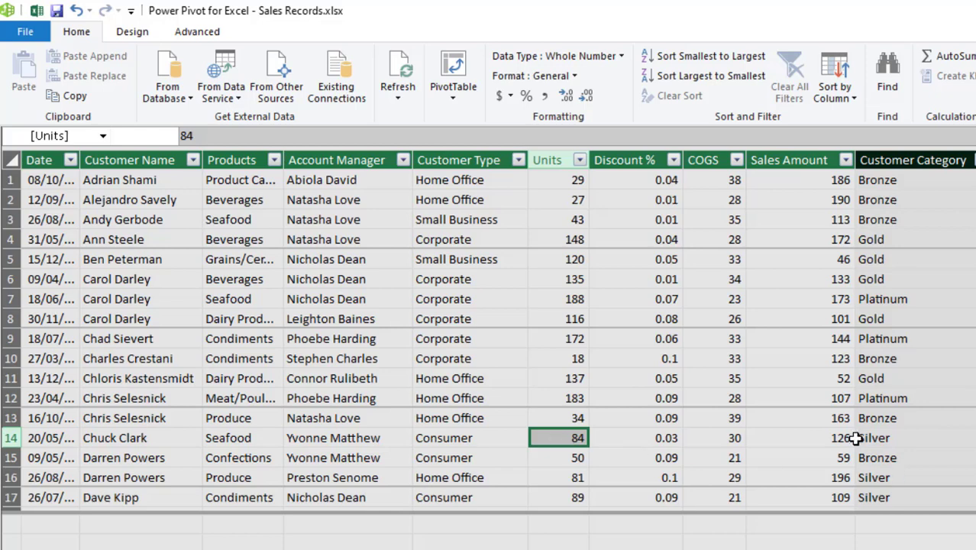
{"action": "left_click", "coordinate": [879, 440]}
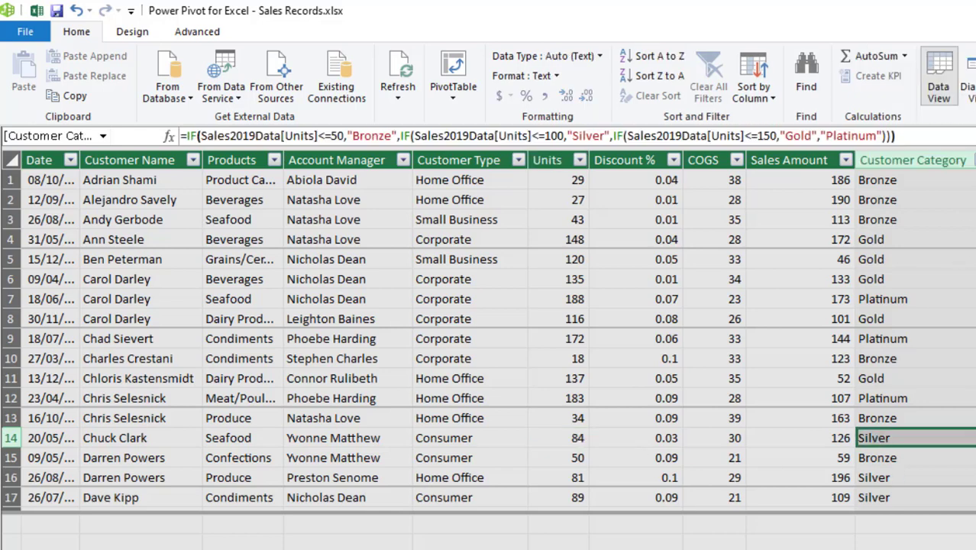